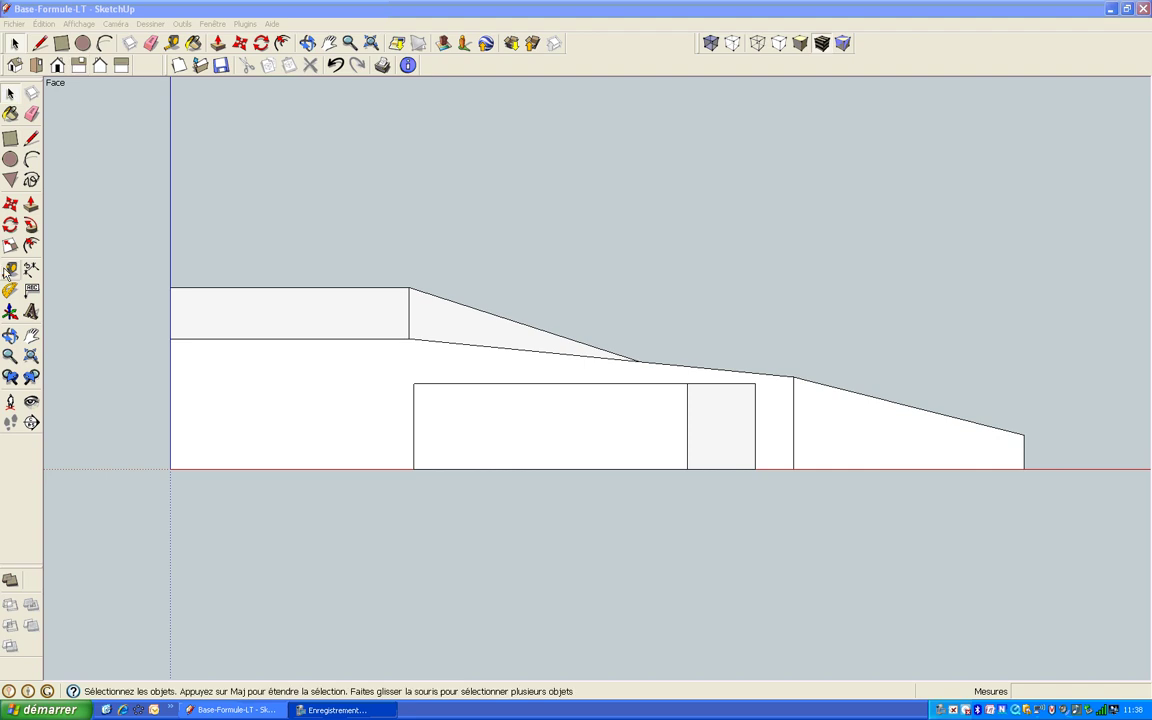
- Place a horizontal guide 10 mm above the car body's bottom edge in the front view
{"action": "left_click", "coordinate": [10, 268]}
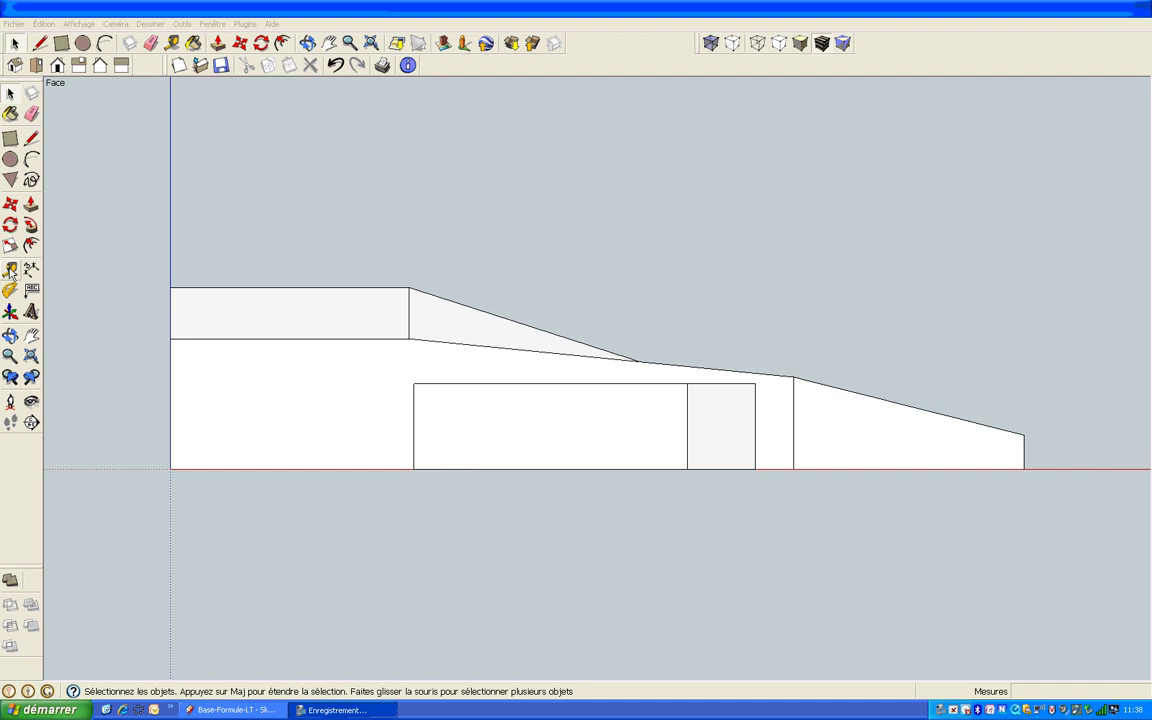
{"action": "left_click", "coordinate": [281, 469]}
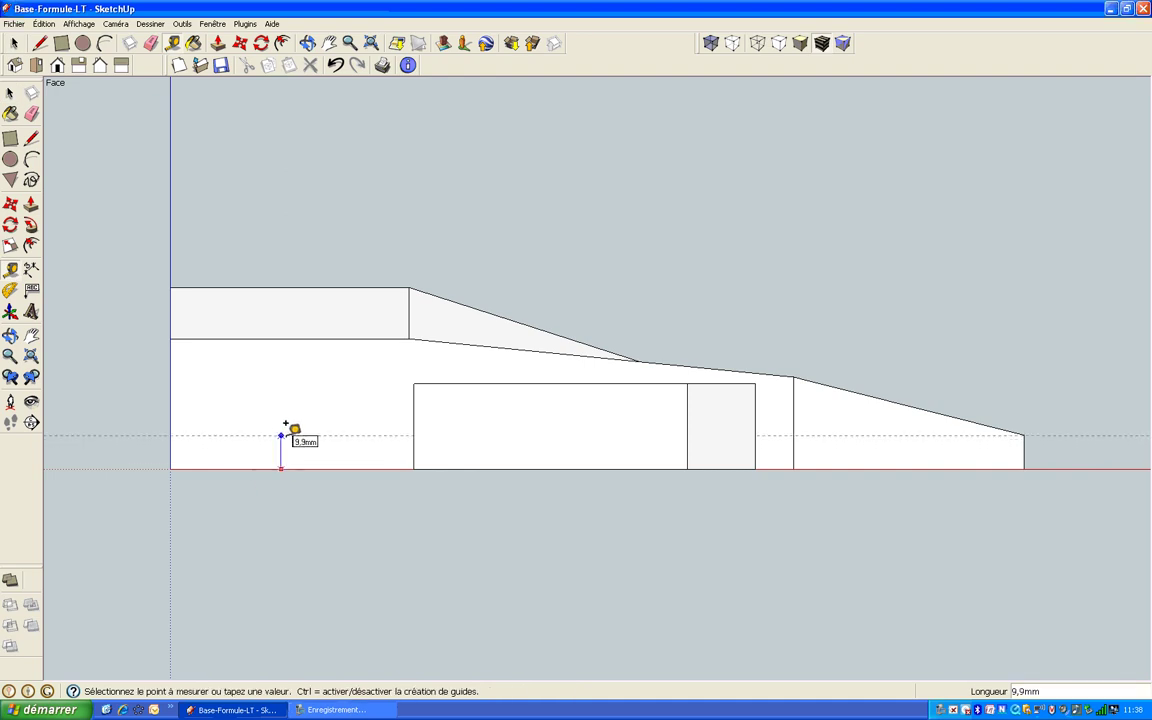
{"action": "type", "text": "10"}
{"action": "key", "text": "Return"}
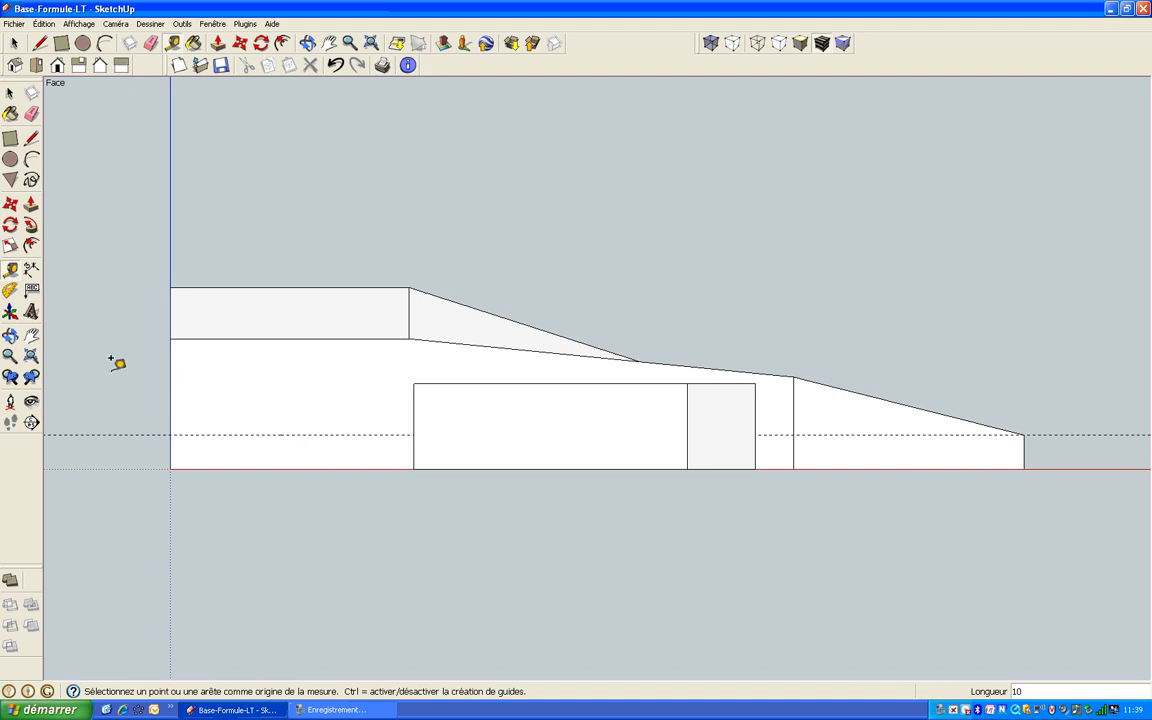
- Add two vertical axle guides: one 45,6 mm from the body's rear edge, the other 154,4 mm from that guide towards the nose
{"action": "left_click", "coordinate": [170, 415]}
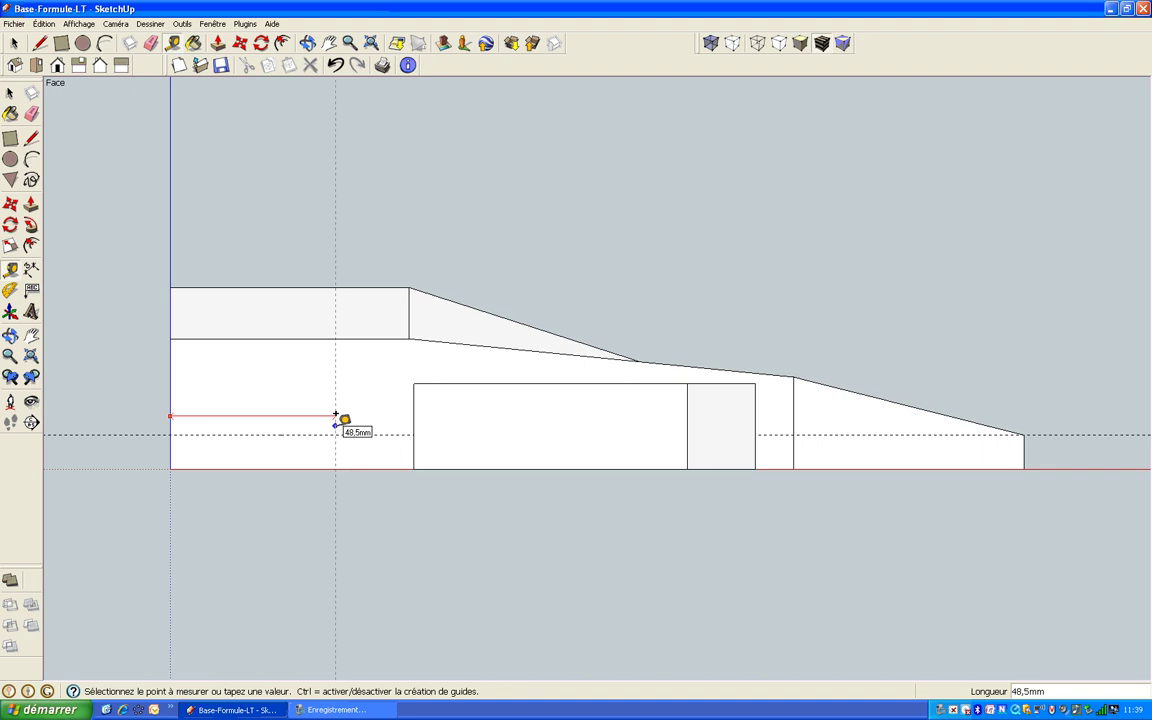
{"action": "type", "text": "45,6"}
{"action": "key", "text": "Return"}
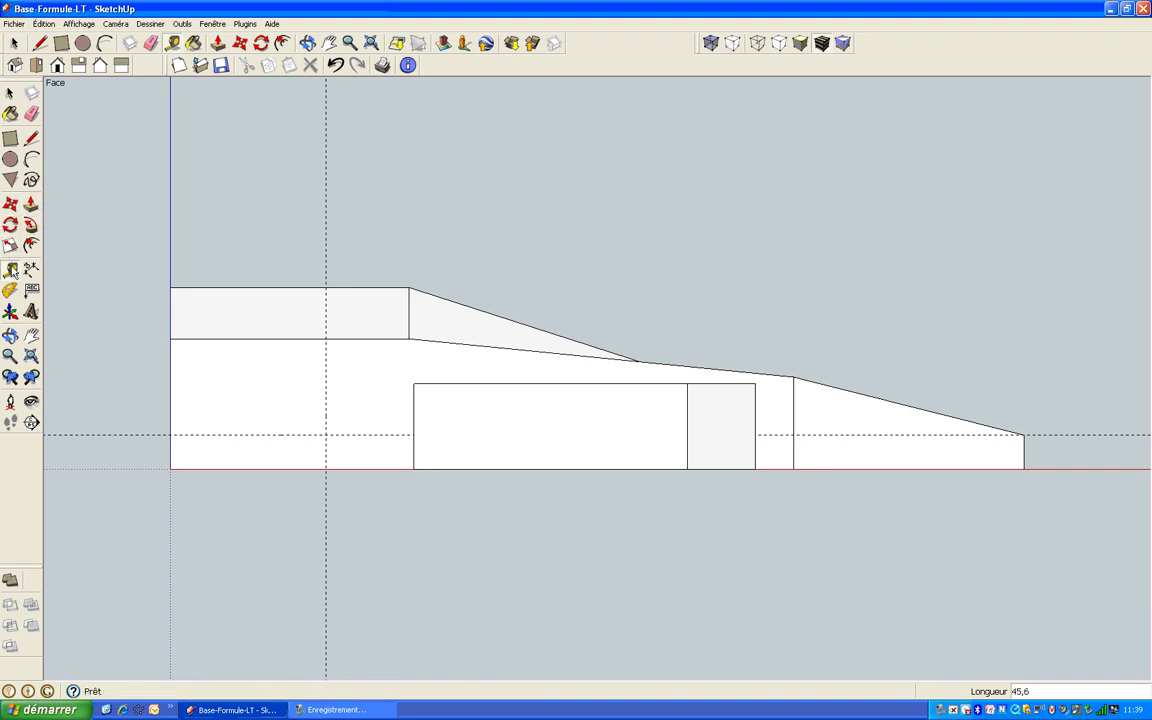
{"action": "left_click", "coordinate": [326, 400]}
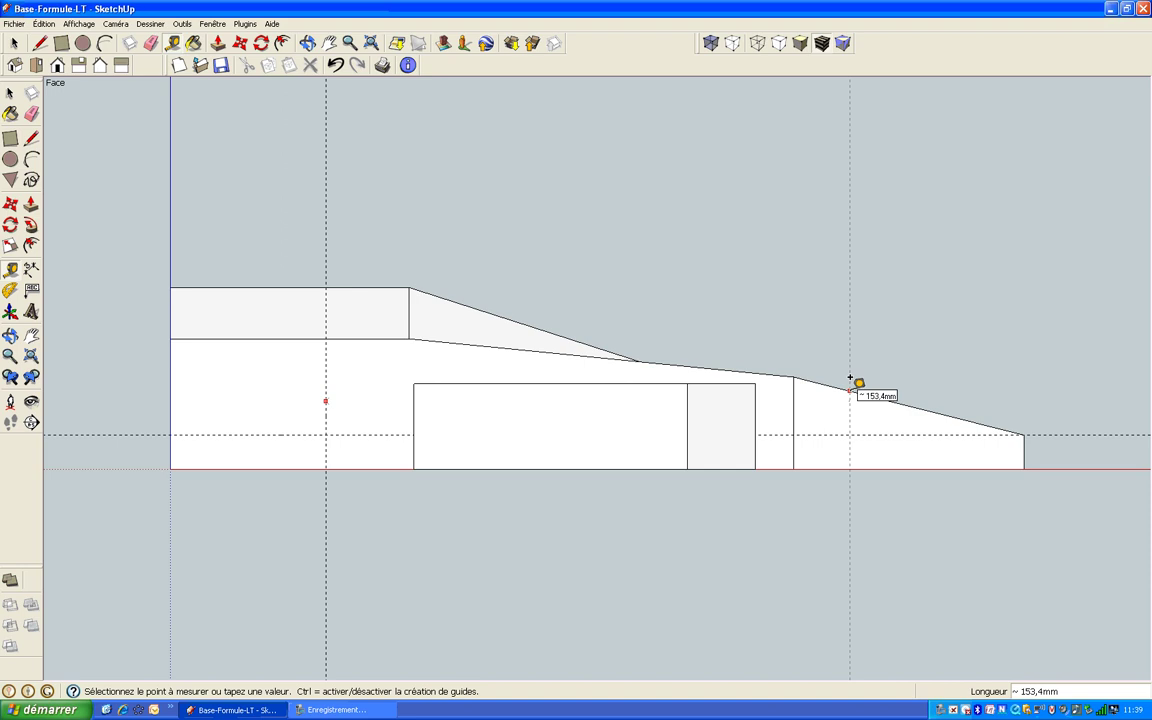
{"action": "type", "text": "154,4"}
{"action": "key", "text": "Return"}
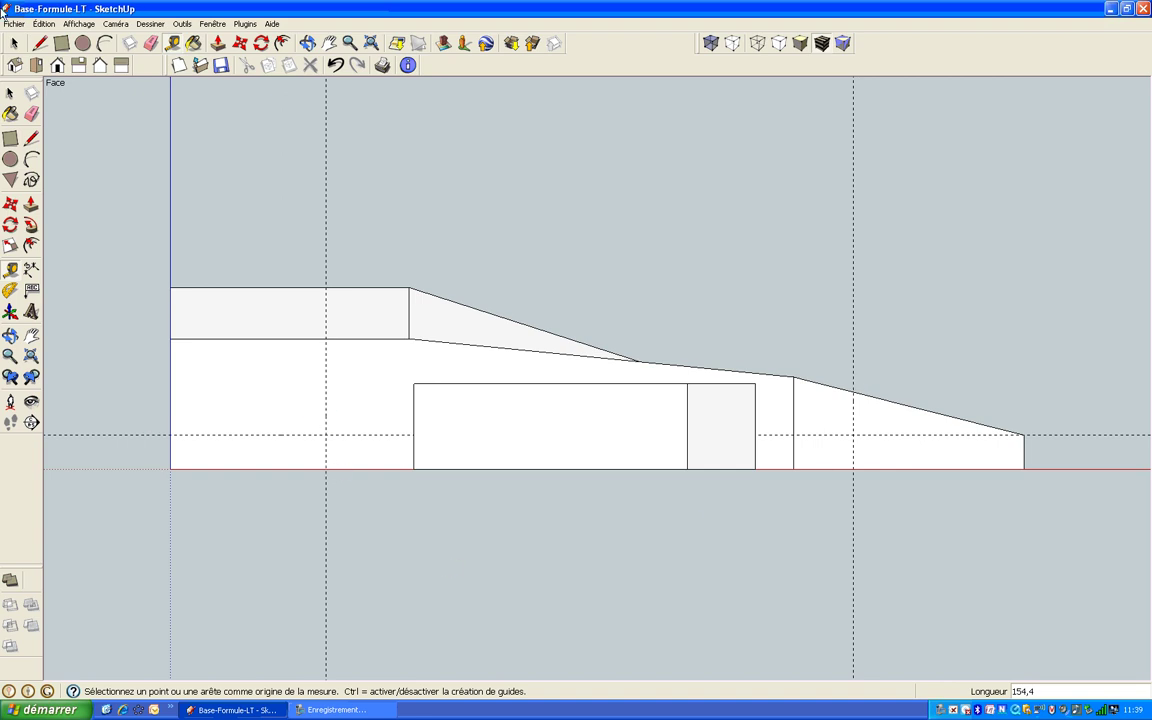
- Open the online 3D model library (Banque d'images 3D) and search it for "formuleLT"
{"action": "left_click", "coordinate": [9, 25]}
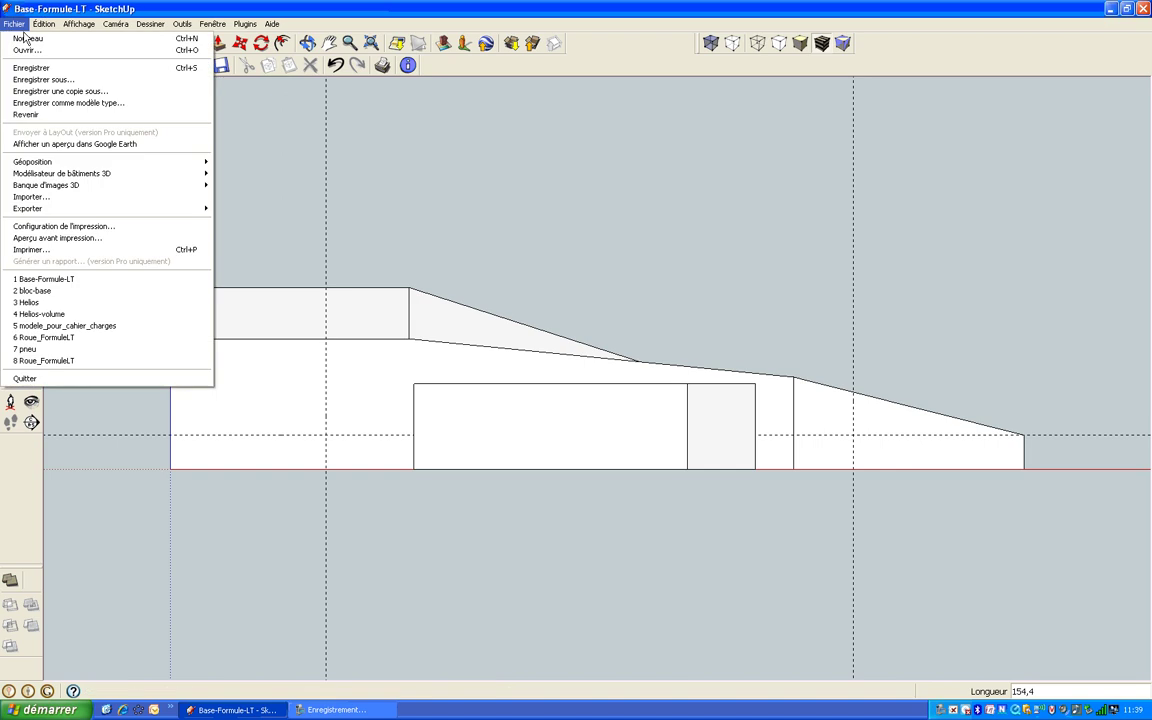
{"action": "mouse_move", "coordinate": [184, 186]}
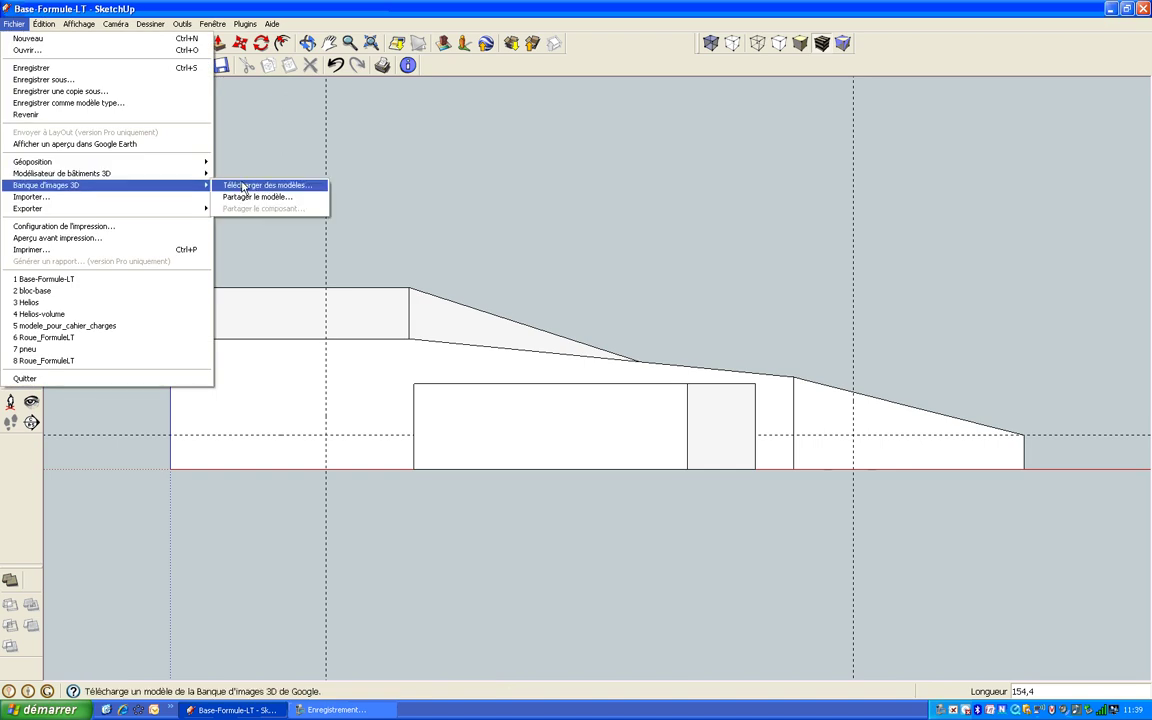
{"action": "left_click", "coordinate": [265, 190]}
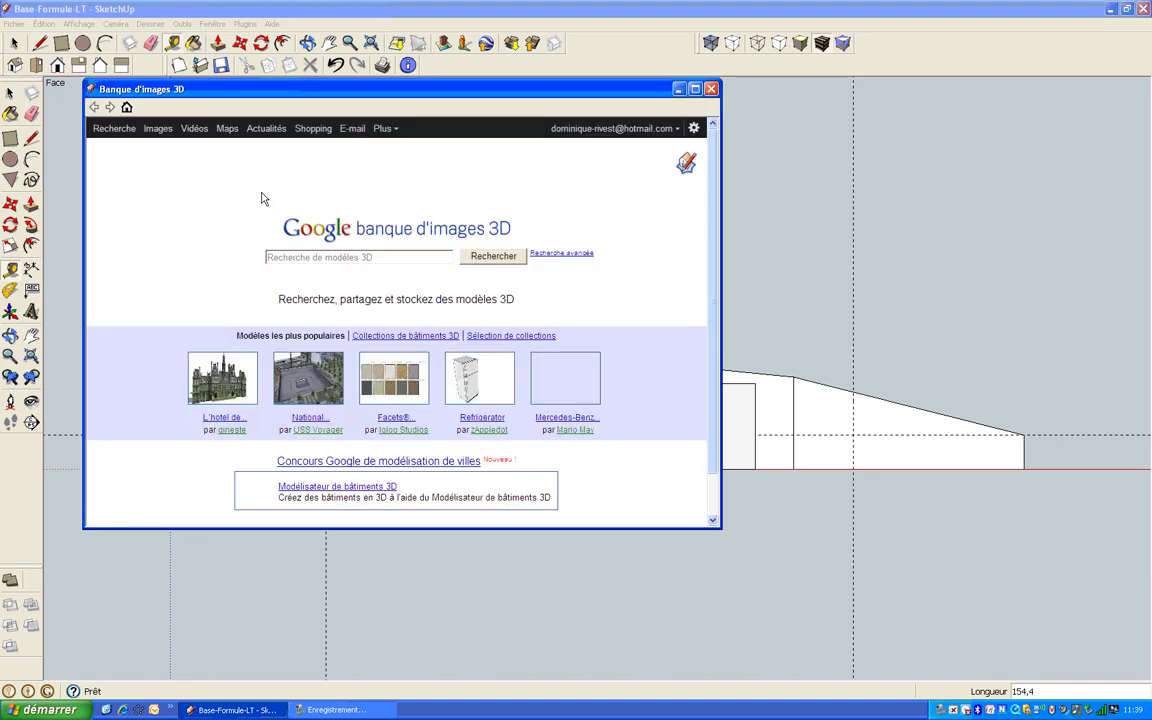
{"action": "left_click", "coordinate": [390, 256]}
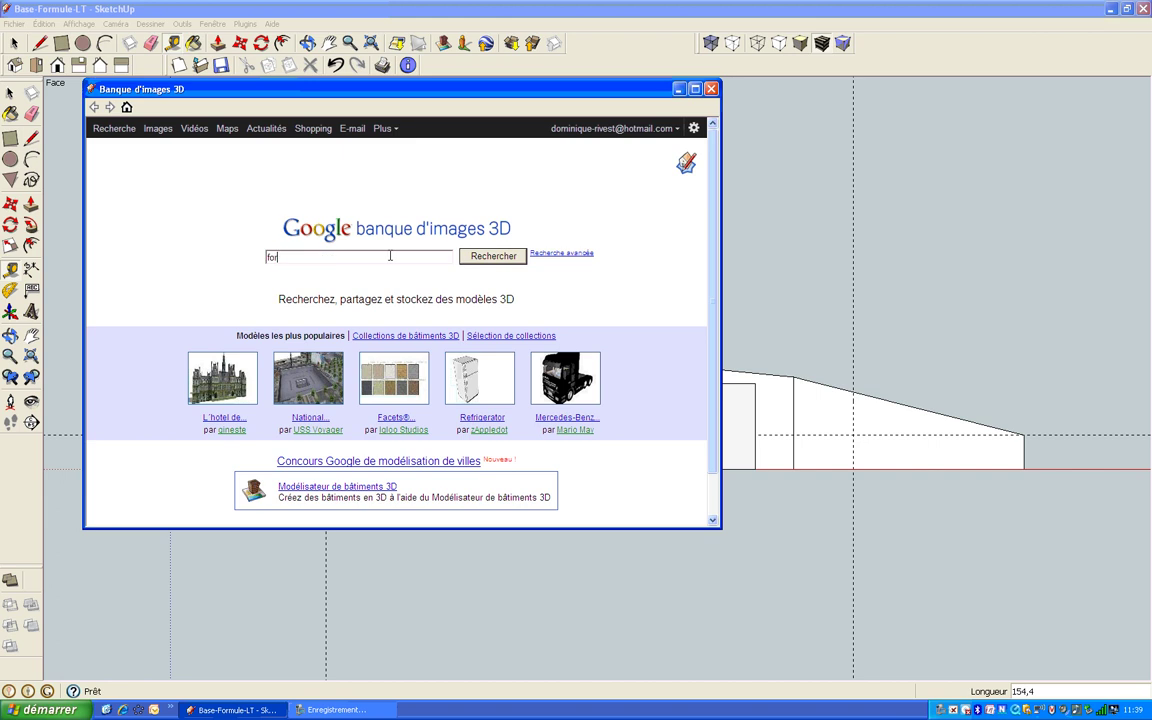
{"action": "type", "text": "formuleLT"}
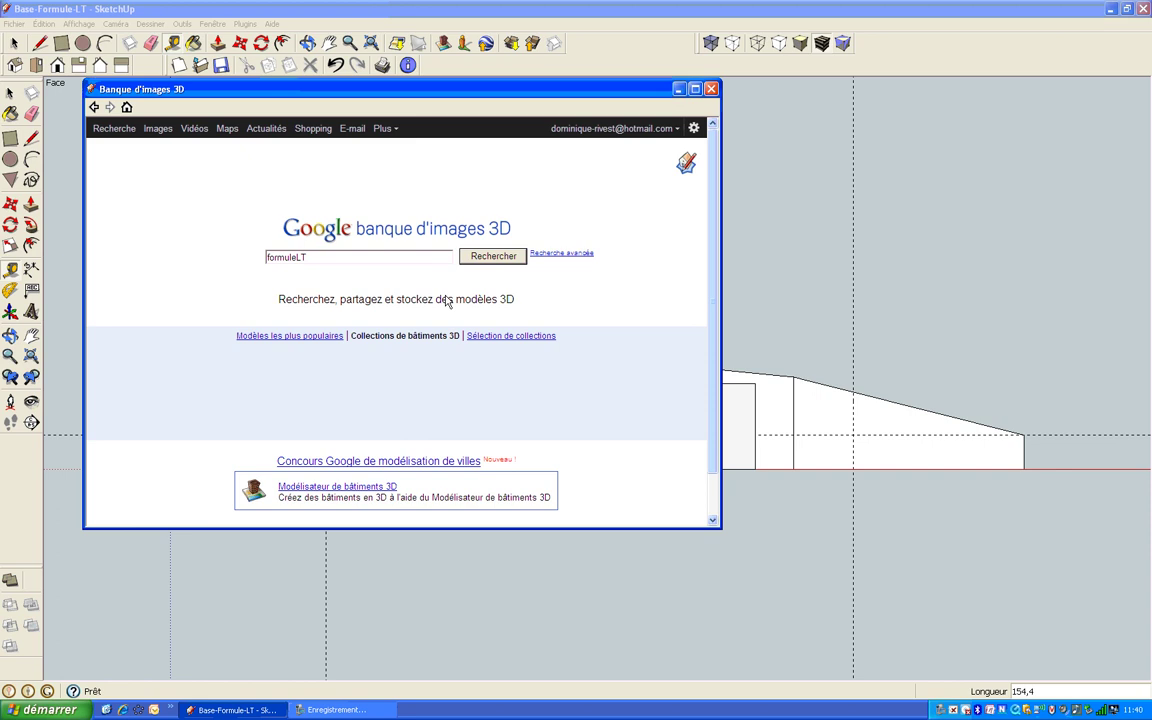
{"action": "left_click", "coordinate": [506, 257]}
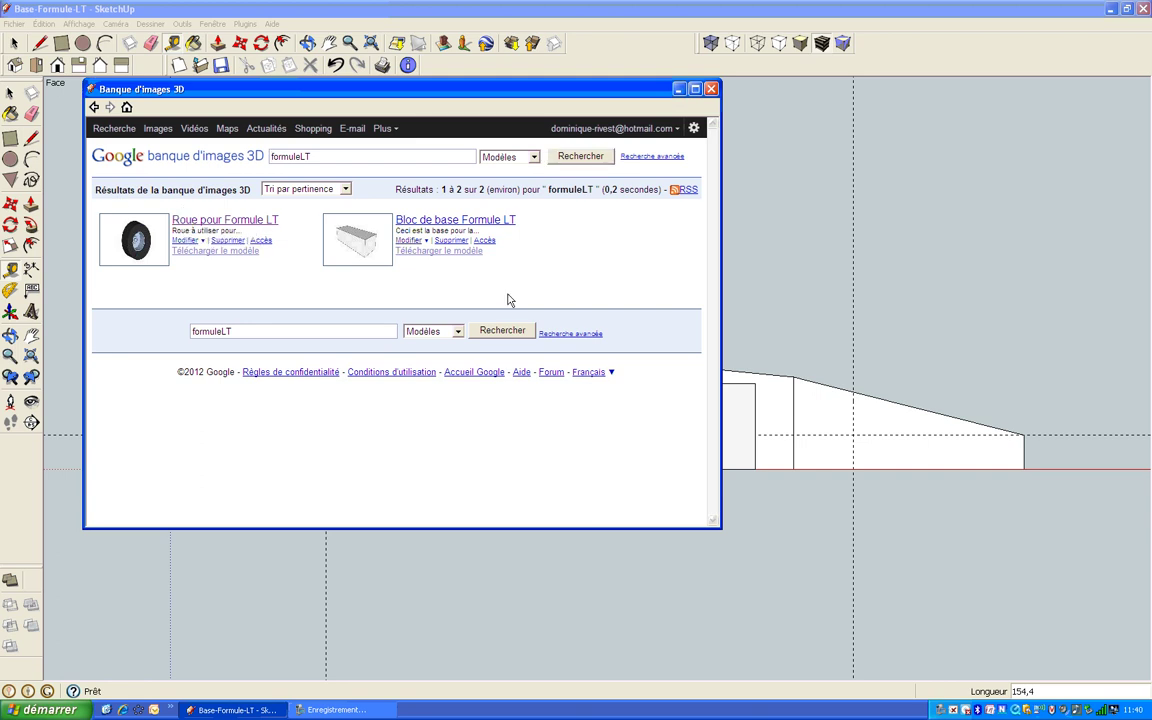
- Download the "Roue pour Formule LT" model directly into the drawing and place the wheel near the rear of the body
{"action": "left_click", "coordinate": [209, 250]}
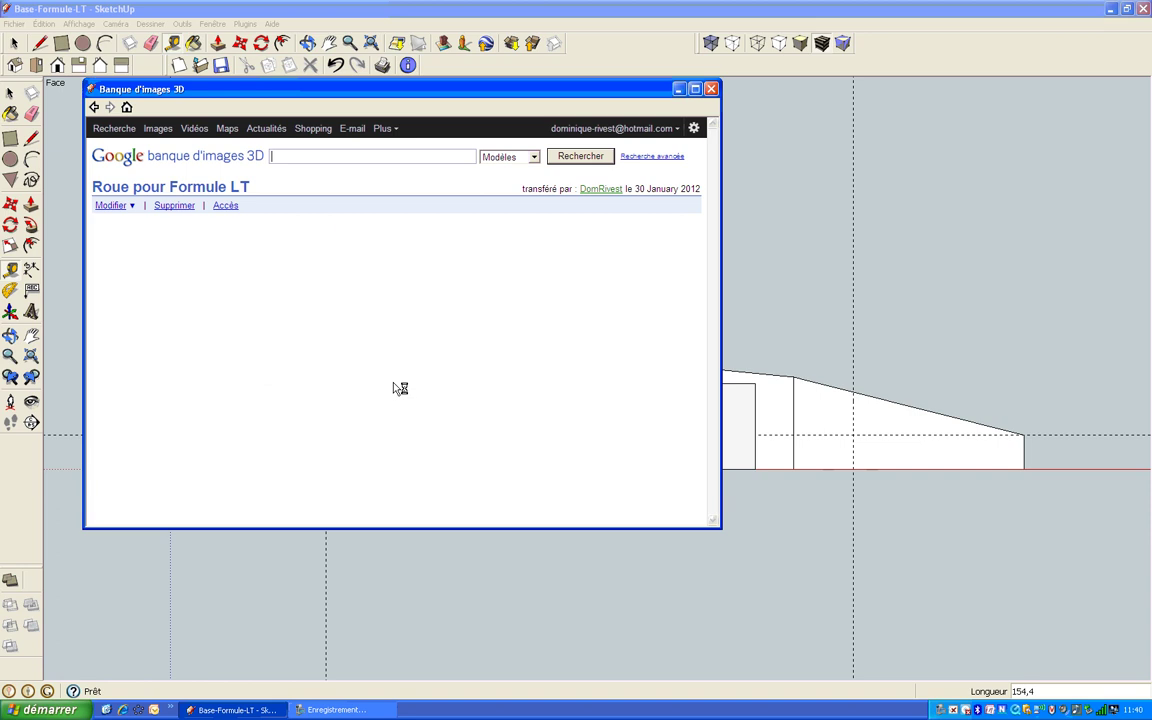
{"action": "left_click", "coordinate": [321, 443]}
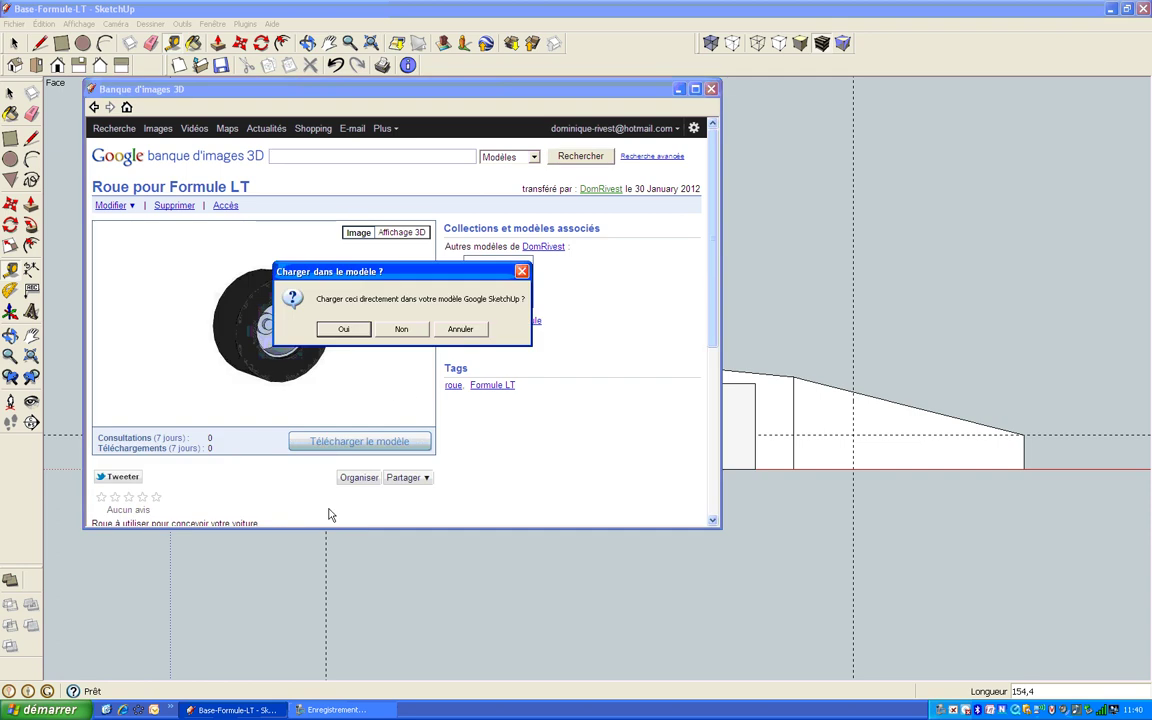
{"action": "left_click", "coordinate": [355, 332]}
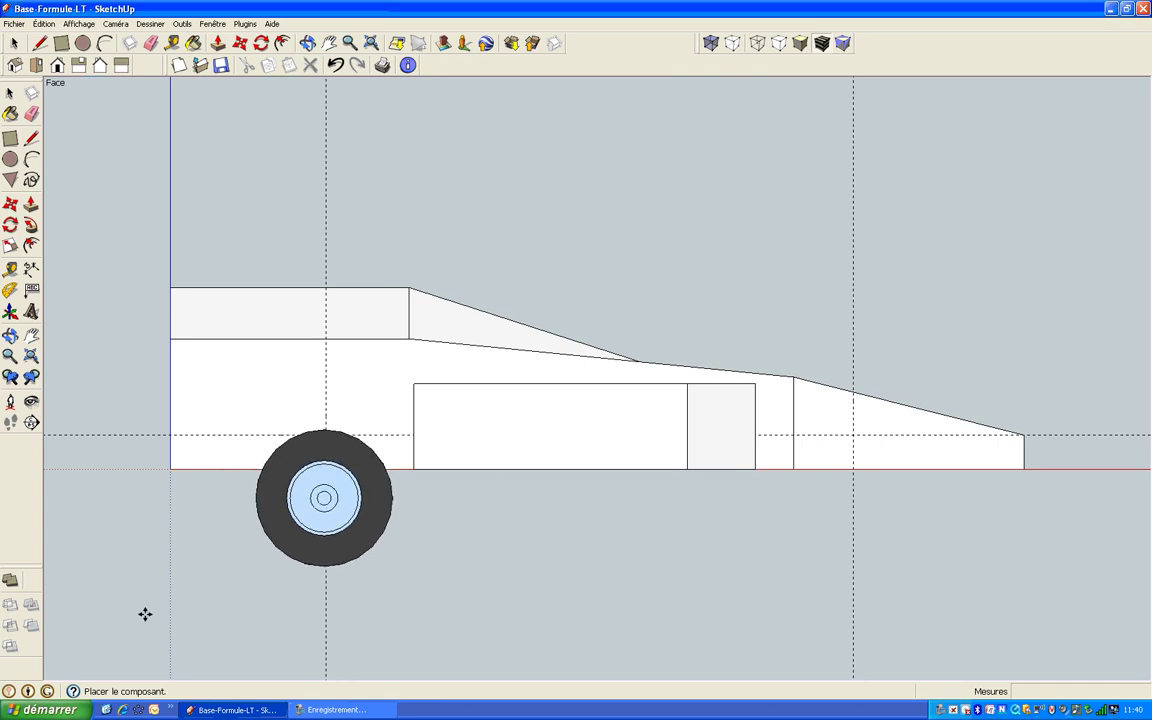
{"action": "left_click", "coordinate": [119, 576]}
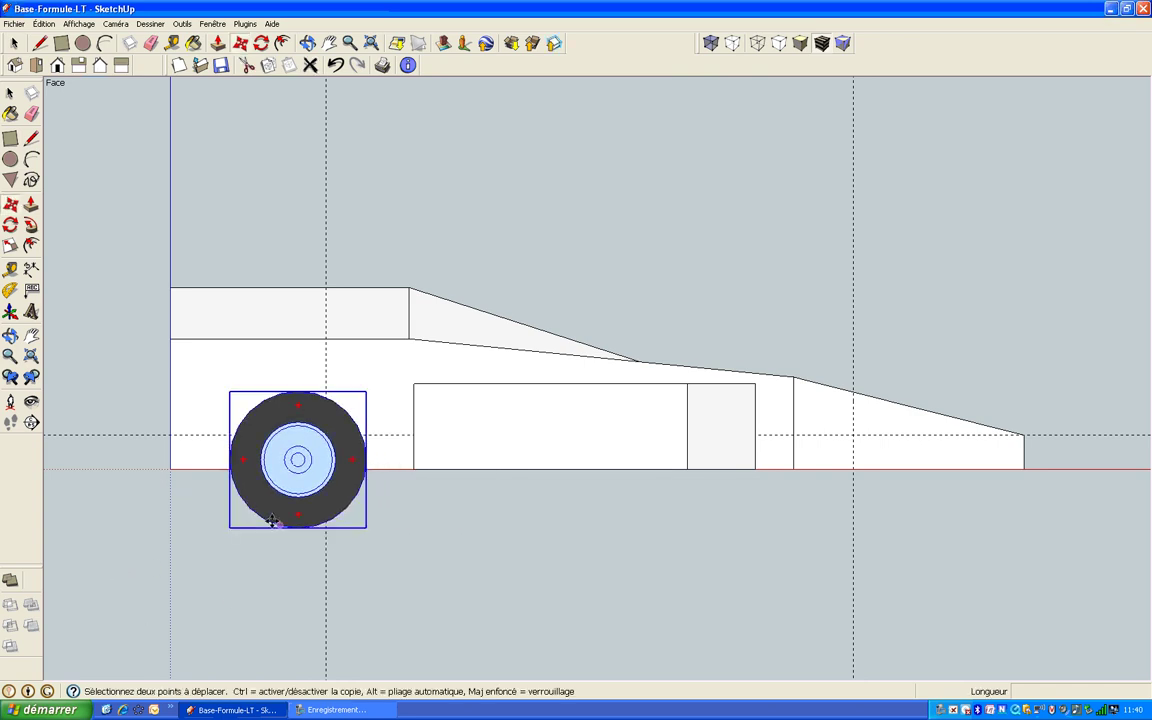
- Move the wheel by its hub centre onto the rear guide intersection, adjusting it by 0,1 mm along the red axis
{"action": "scroll", "coordinate": [276, 520], "scroll_direction": "up", "scroll_amount": 4}
{"action": "scroll", "coordinate": [282, 514], "scroll_direction": "up", "scroll_amount": 1}
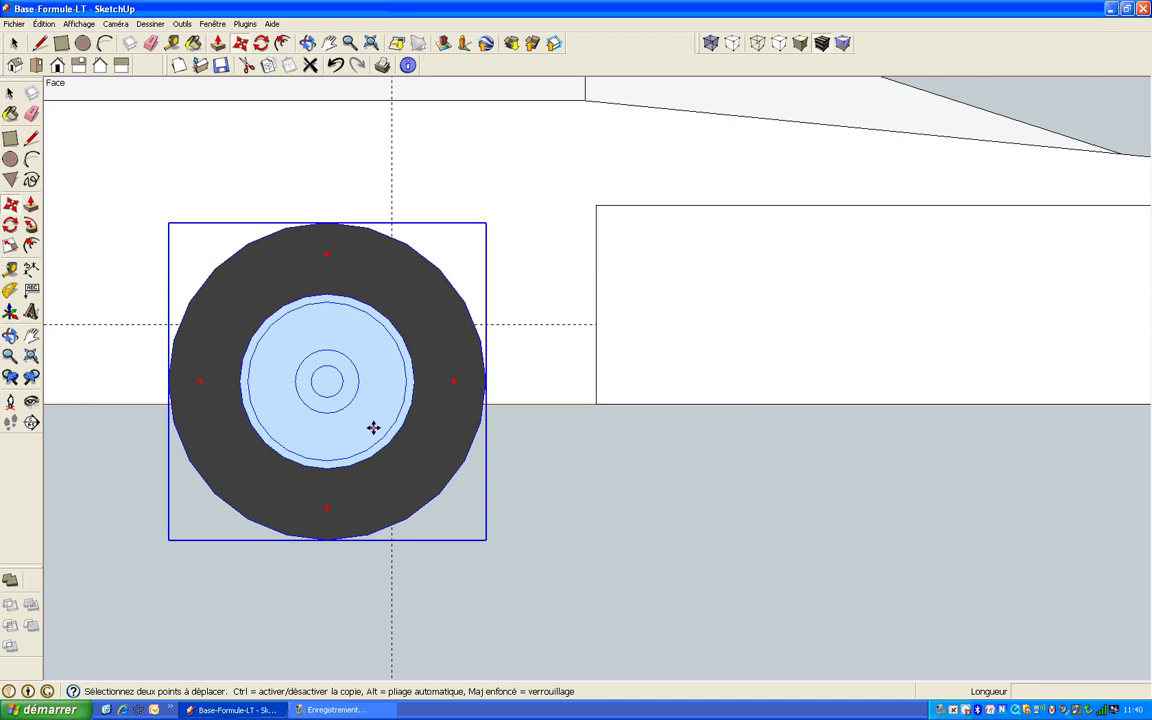
{"action": "left_click", "coordinate": [327, 382]}
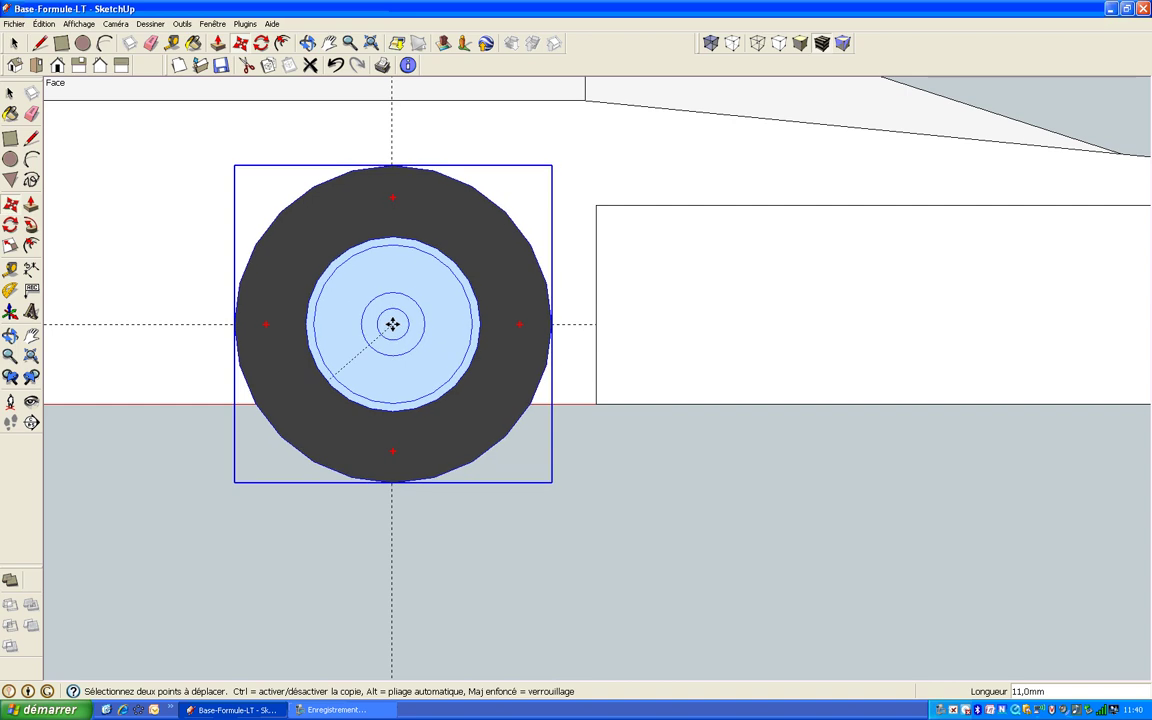
{"action": "left_click", "coordinate": [392, 323]}
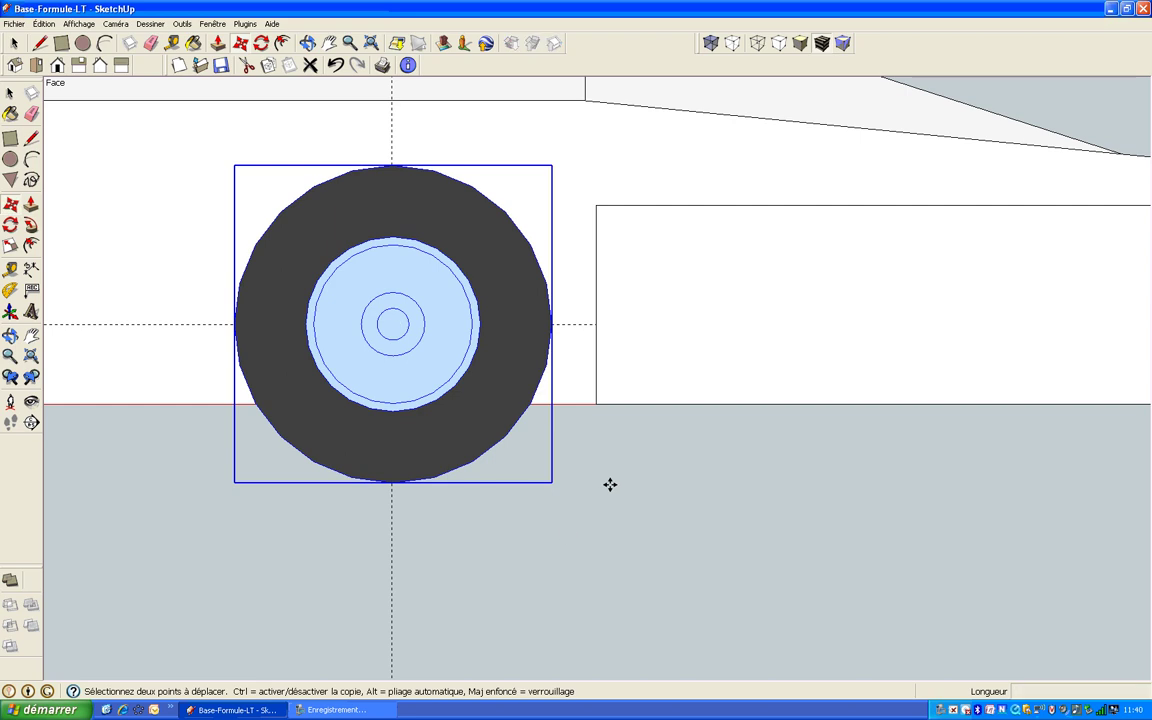
{"action": "left_click", "coordinate": [610, 485]}
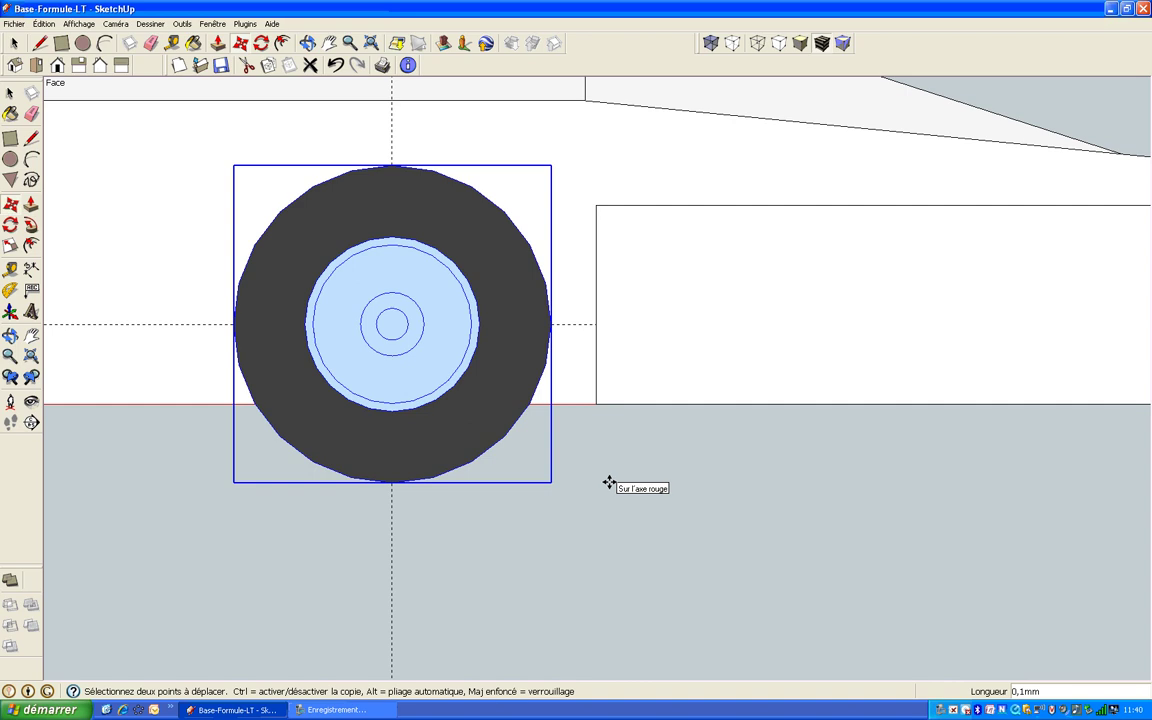
{"action": "left_click", "coordinate": [609, 483]}
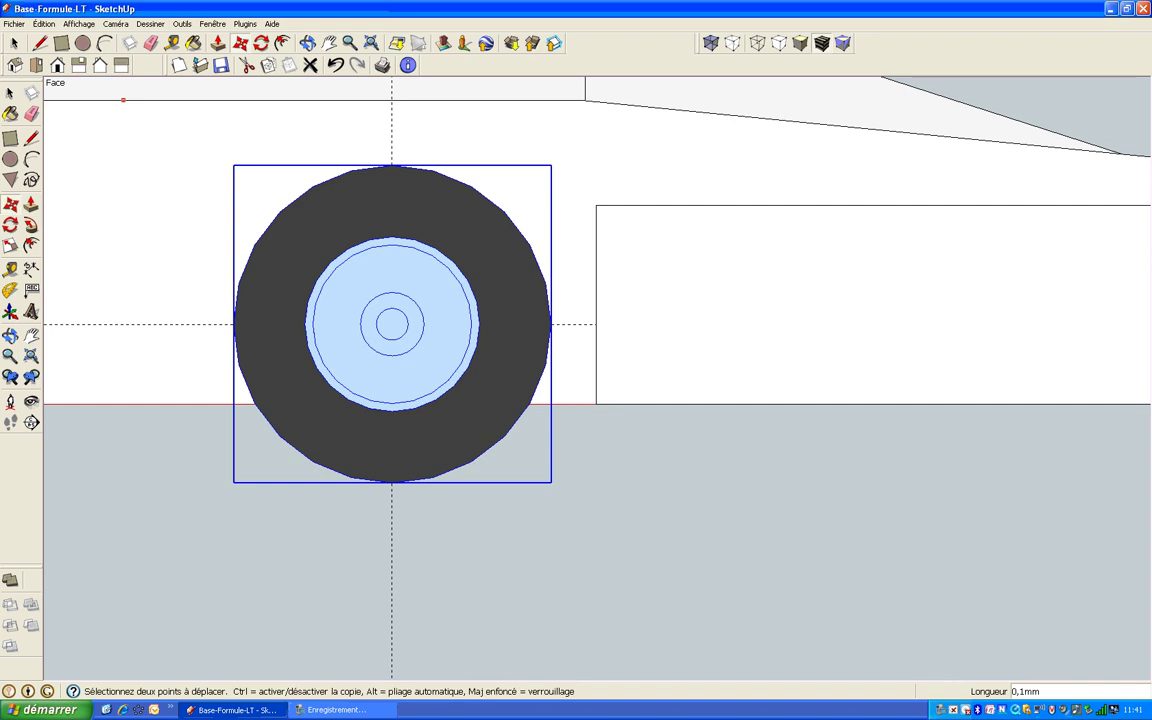
- In the top view, move the rear wheel about 1,1 mm outward from the body along the green axis
{"action": "left_click", "coordinate": [36, 65]}
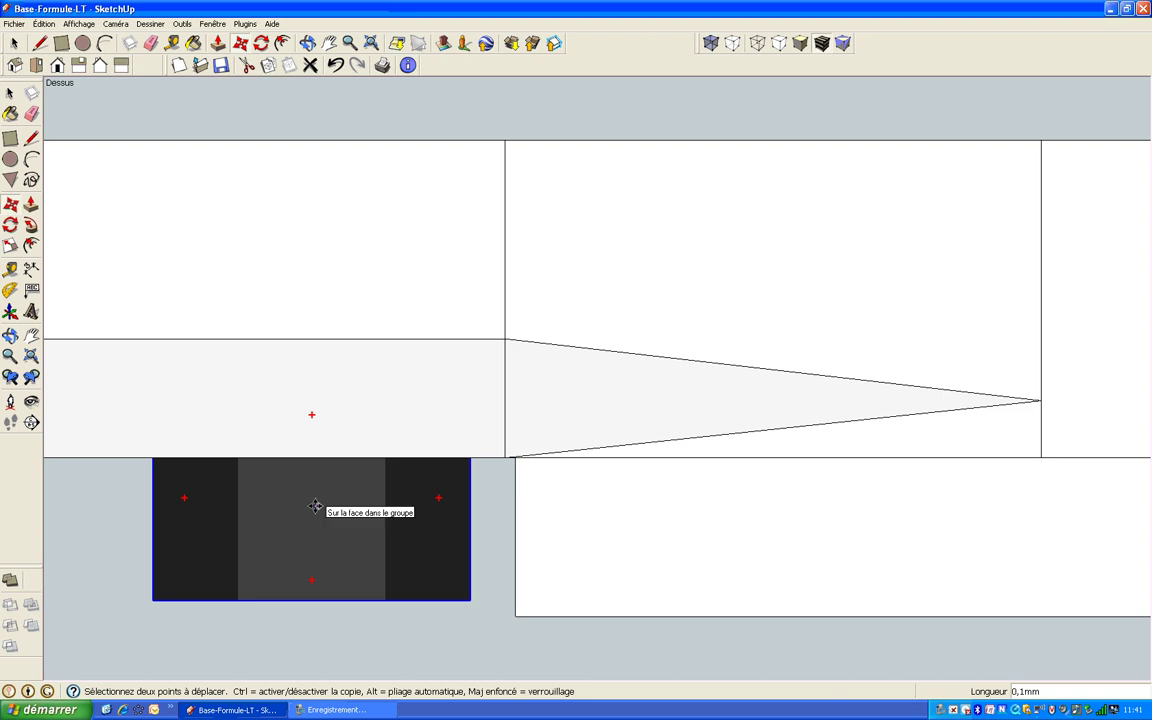
{"action": "left_click", "coordinate": [12, 203]}
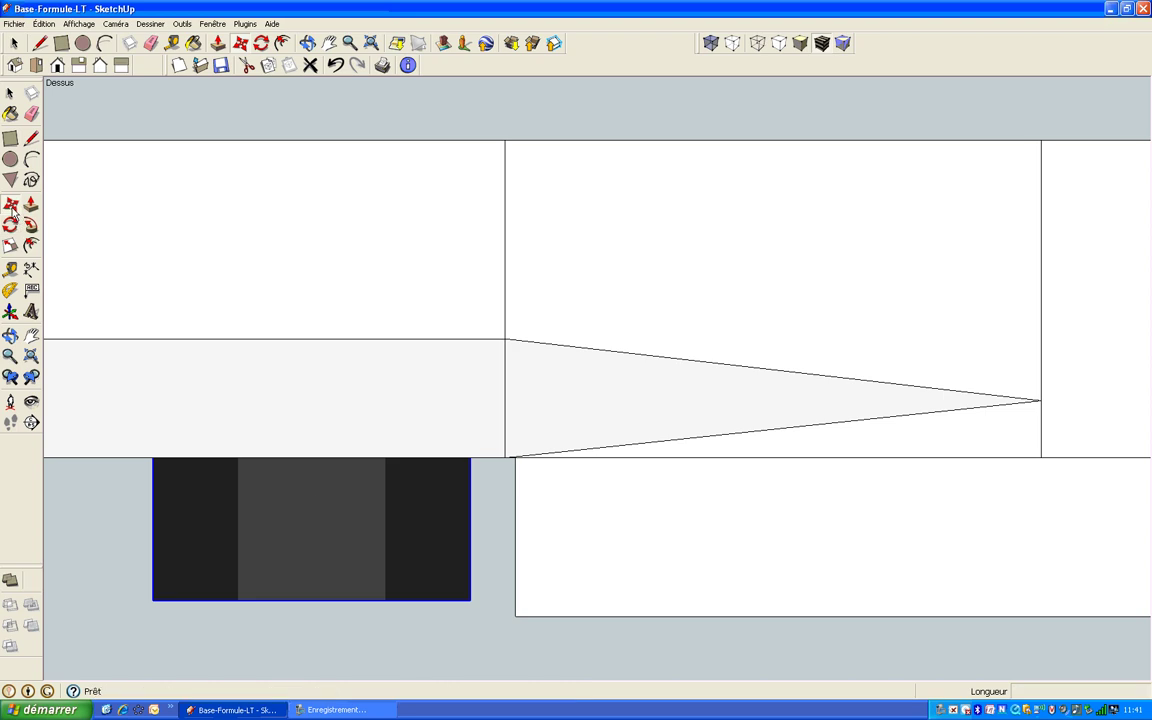
{"action": "left_click", "coordinate": [310, 534]}
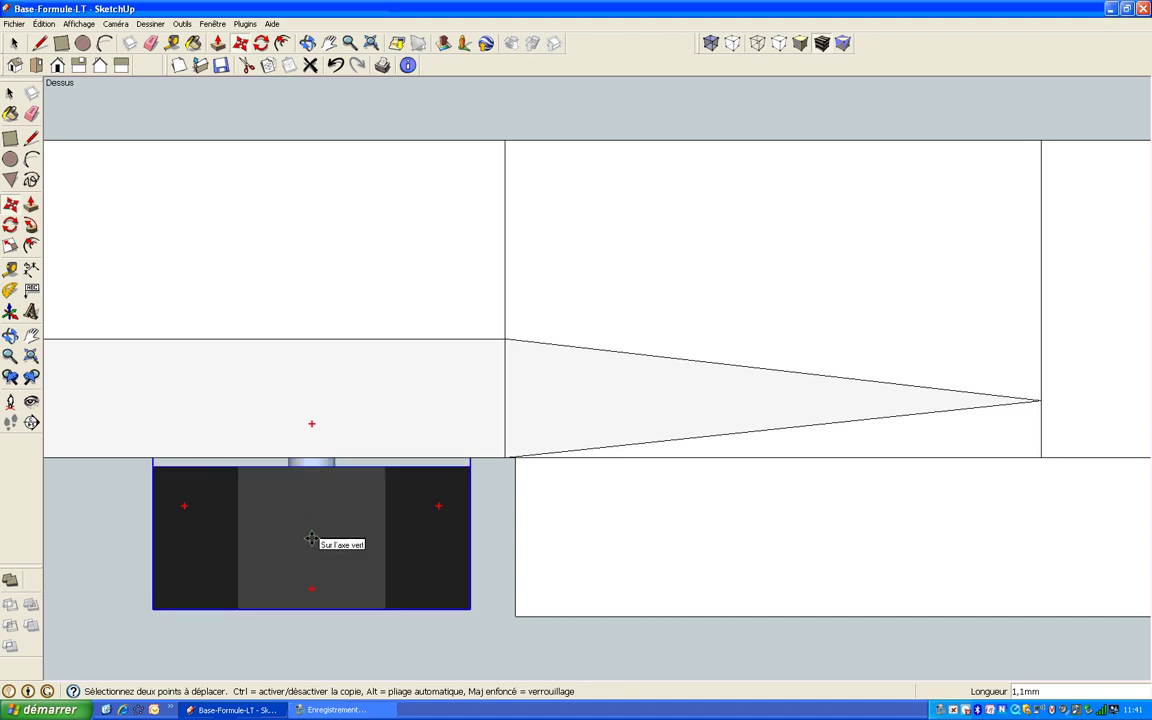
{"action": "left_click", "coordinate": [311, 539]}
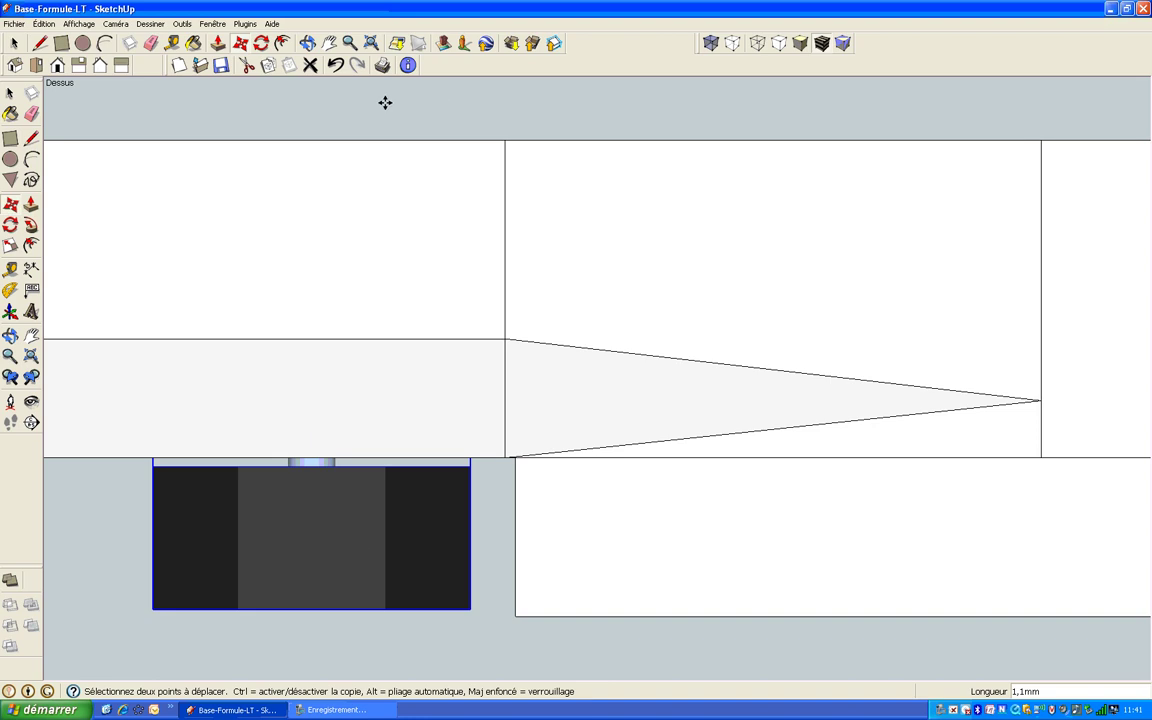
- Copy the rear wheel and paste a second one in the isometric view, beyond the far side of the nose
{"action": "left_click", "coordinate": [58, 66]}
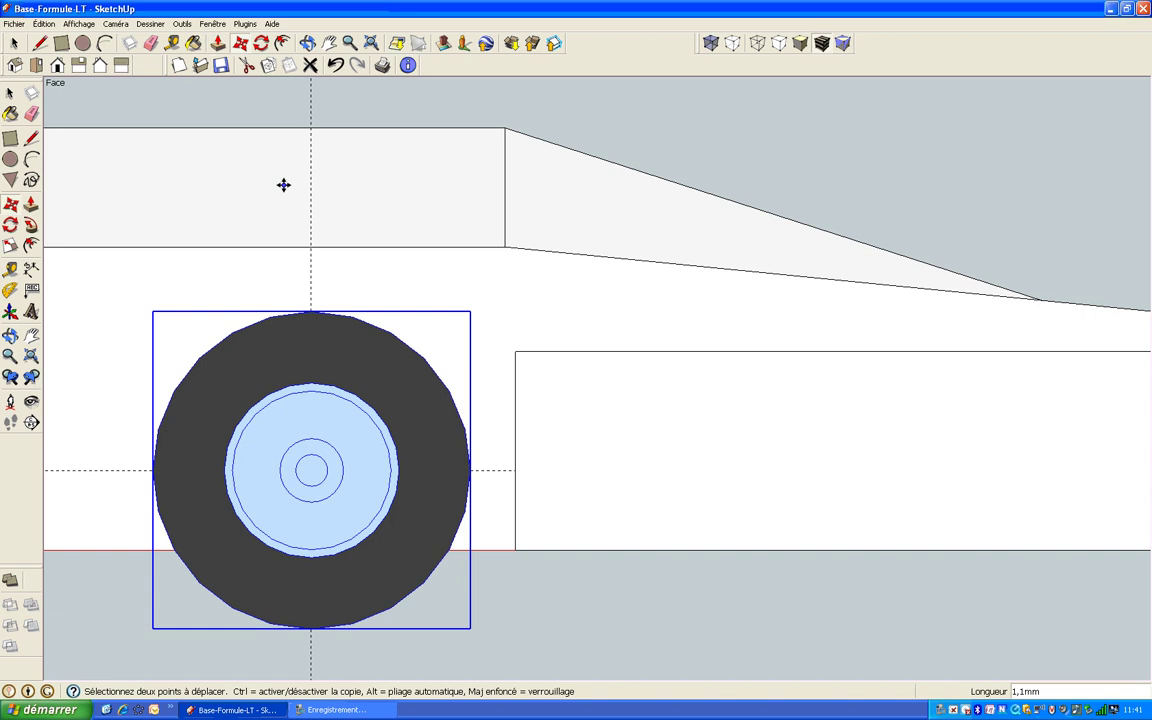
{"action": "left_click", "coordinate": [268, 65]}
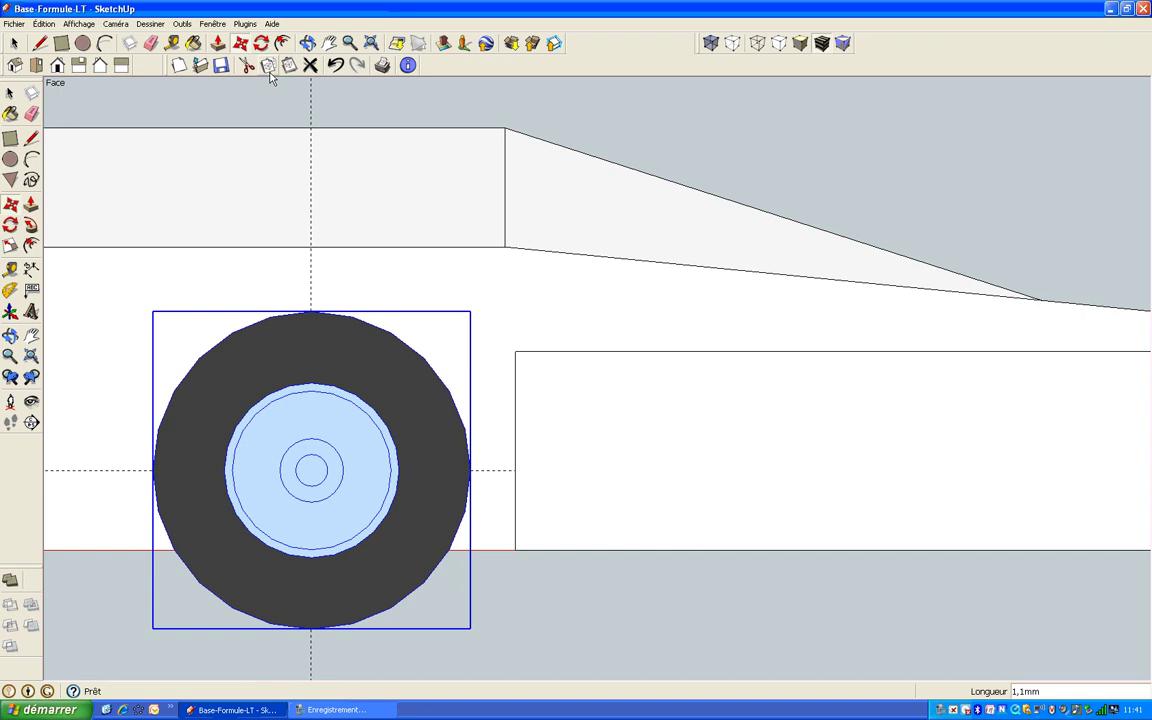
{"action": "left_click", "coordinate": [15, 65]}
{"action": "scroll", "coordinate": [337, 306], "scroll_direction": "down", "scroll_amount": 3}
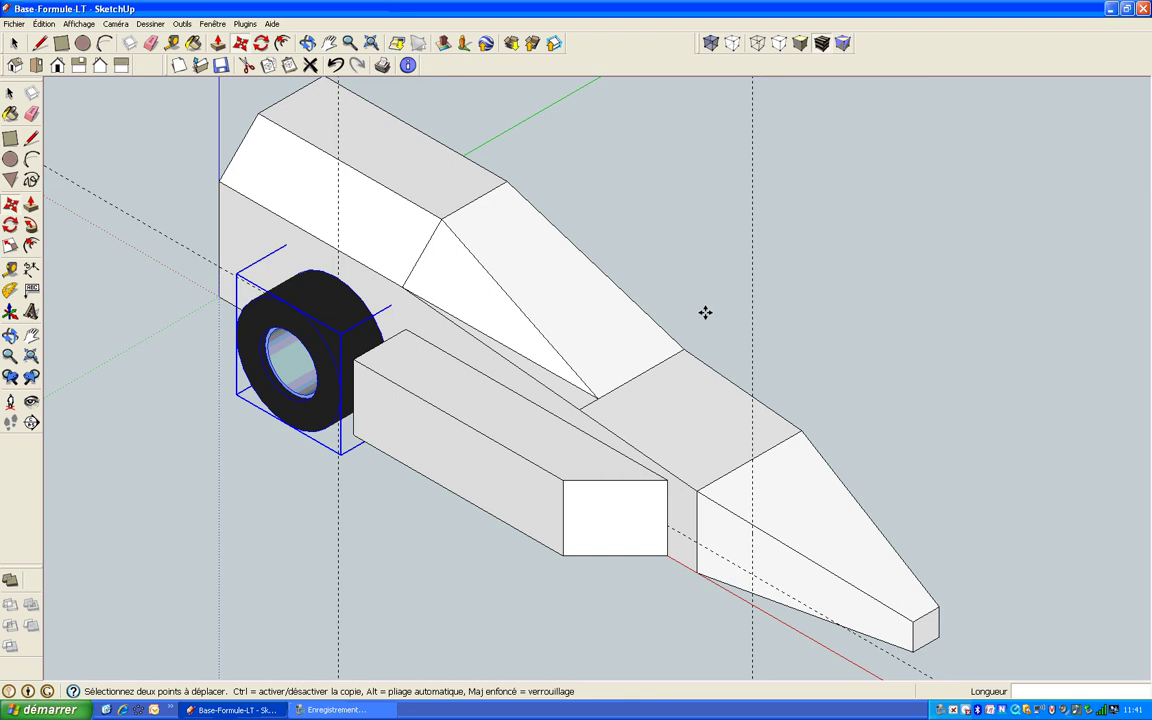
{"action": "left_click", "coordinate": [289, 65]}
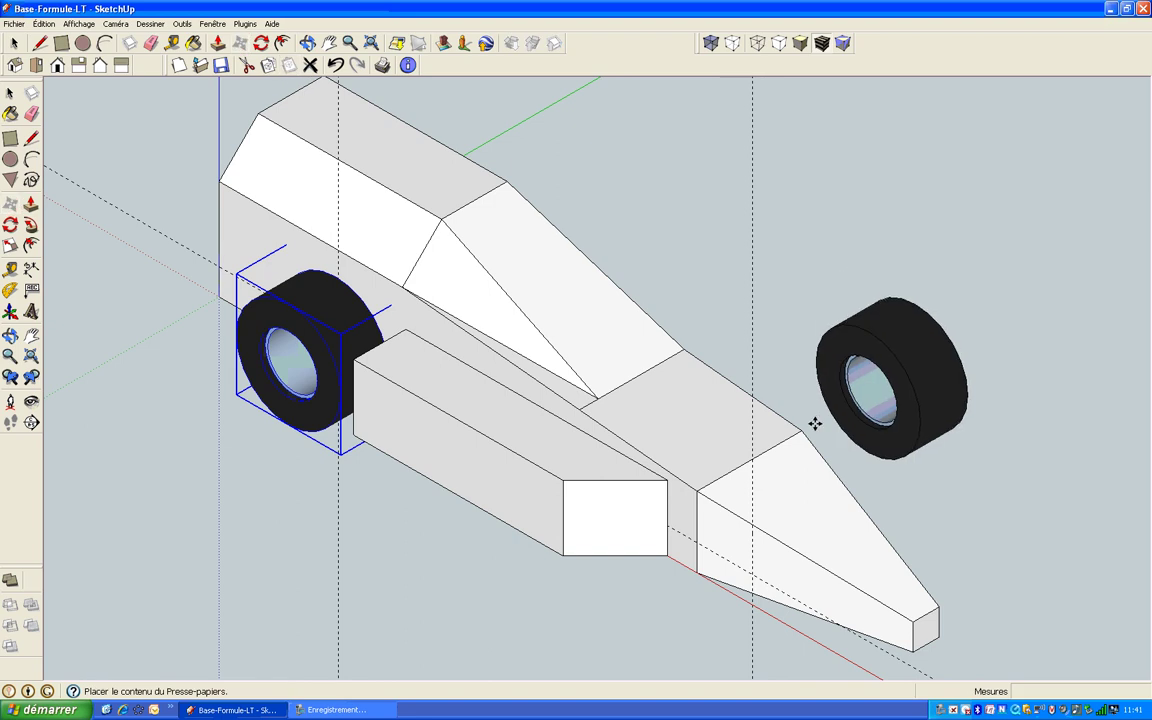
{"action": "left_click", "coordinate": [813, 367]}
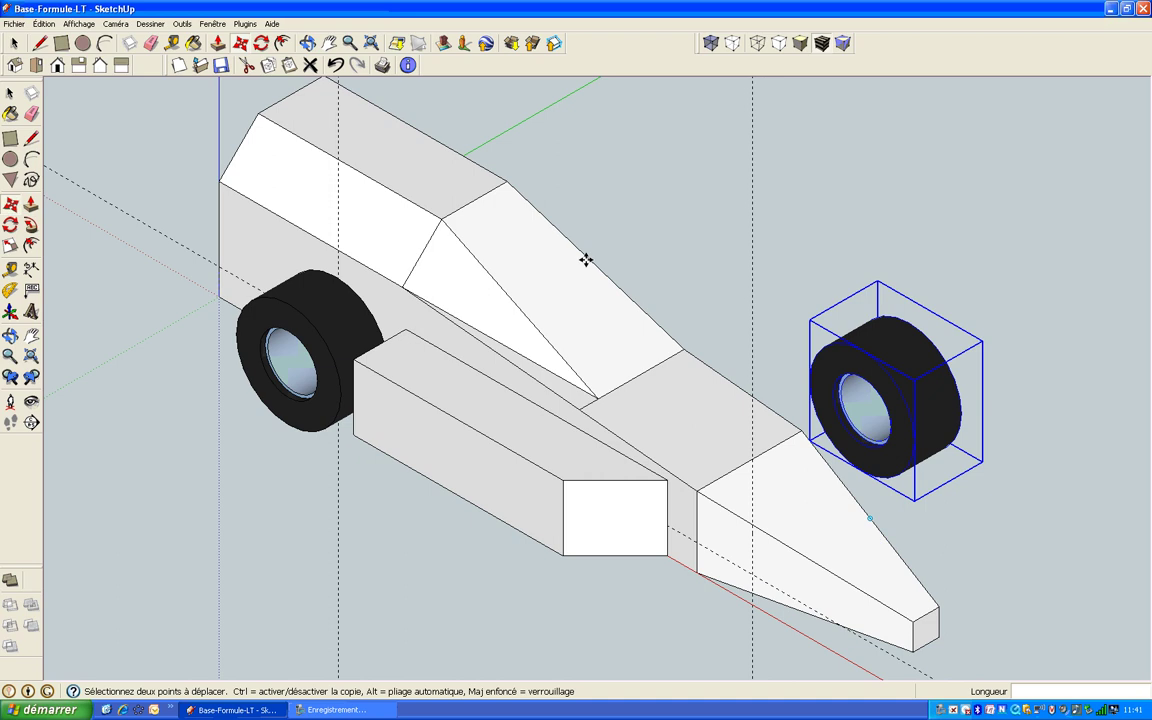
- Rotate the pasted wheel 180° about the vertical axis so its axle points towards the car body
{"action": "left_click", "coordinate": [37, 64]}
{"action": "key", "text": "q"}
{"action": "key", "text": "m"}
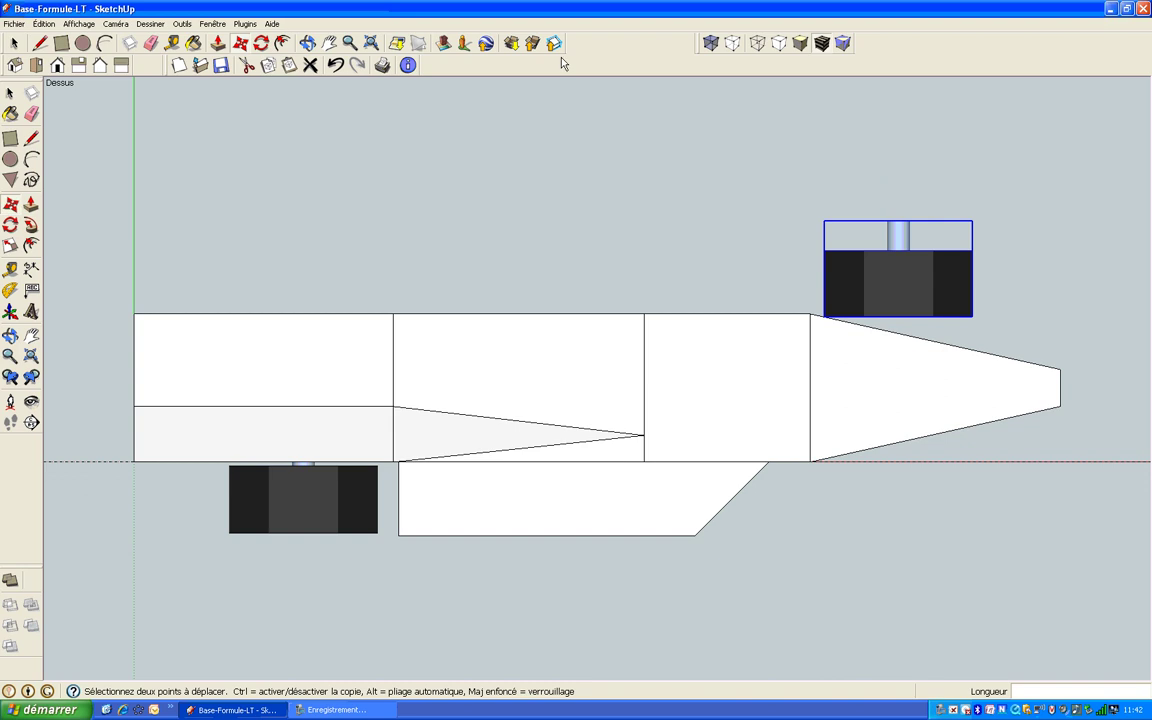
{"action": "left_click", "coordinate": [12, 225]}
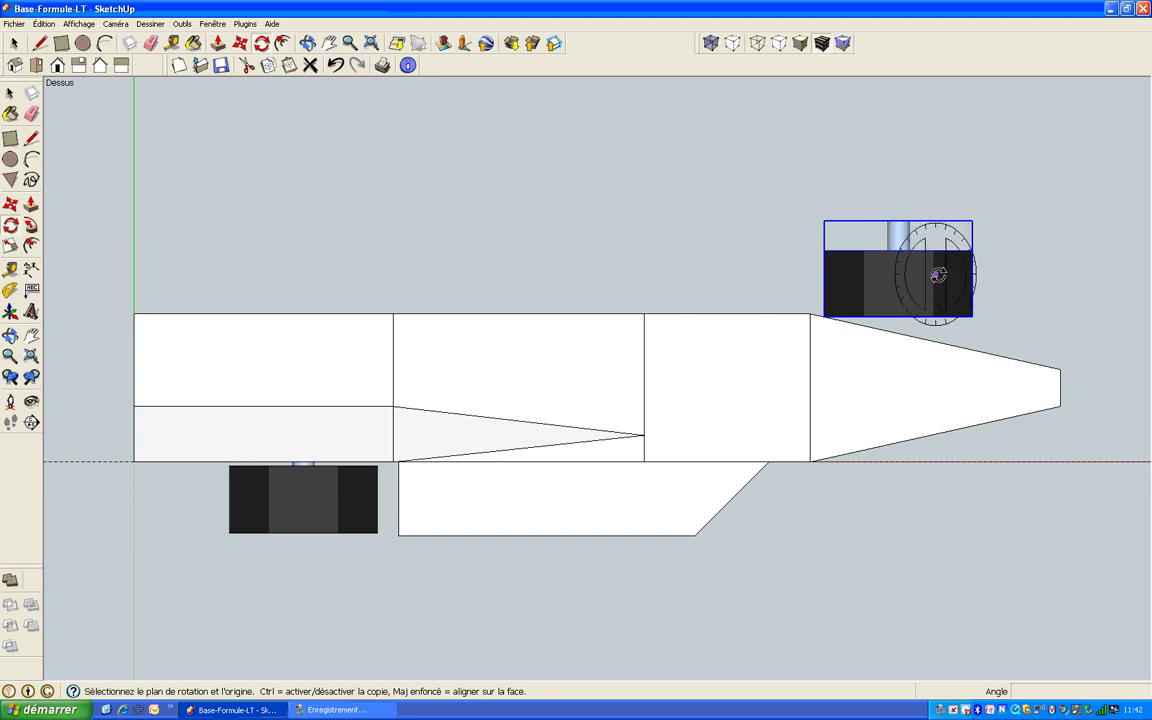
{"action": "left_click", "coordinate": [14, 65]}
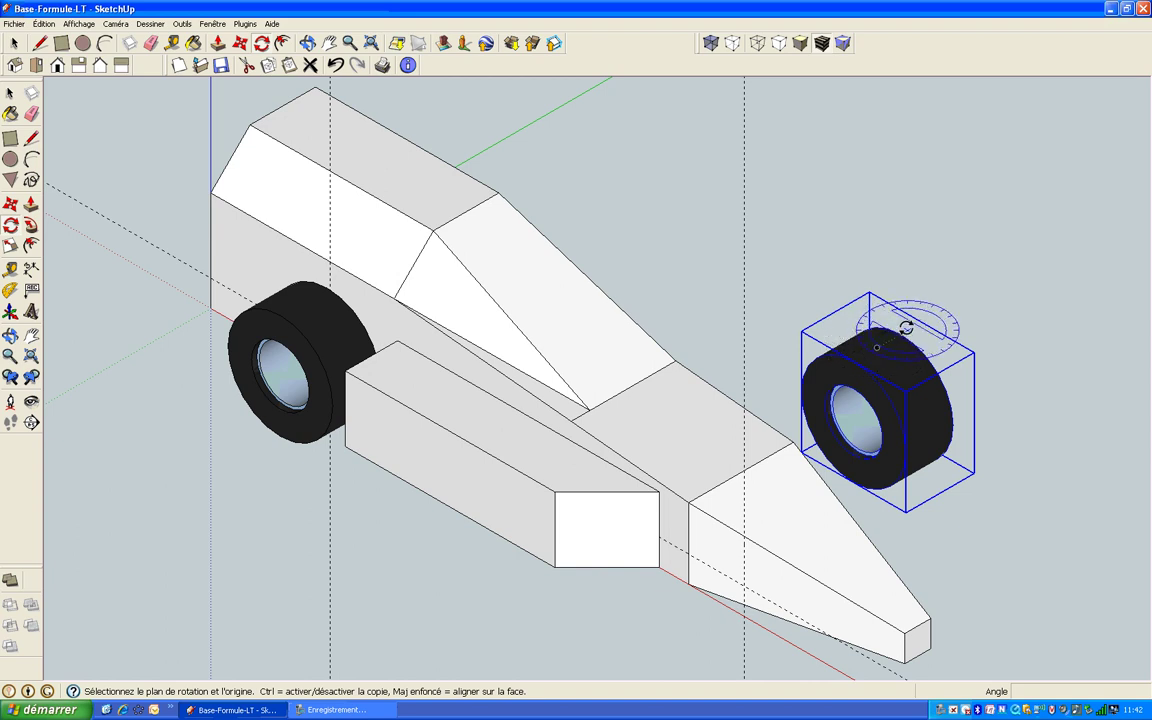
{"action": "left_click", "coordinate": [906, 328]}
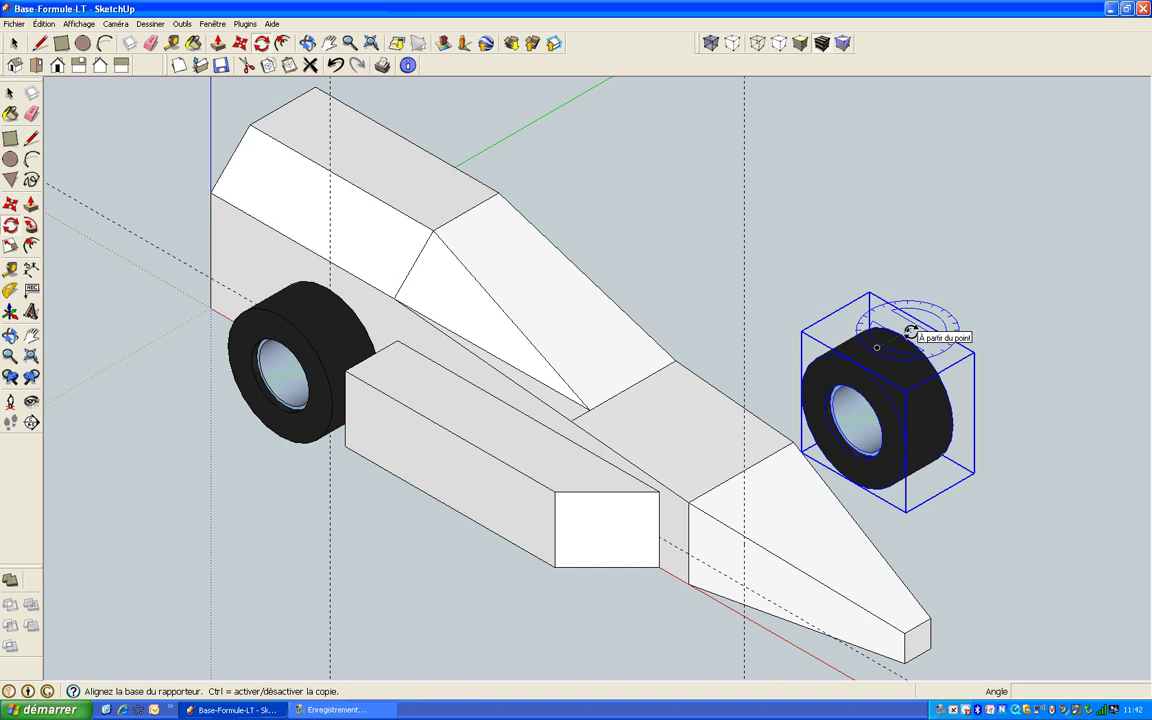
{"action": "left_click", "coordinate": [1001, 275]}
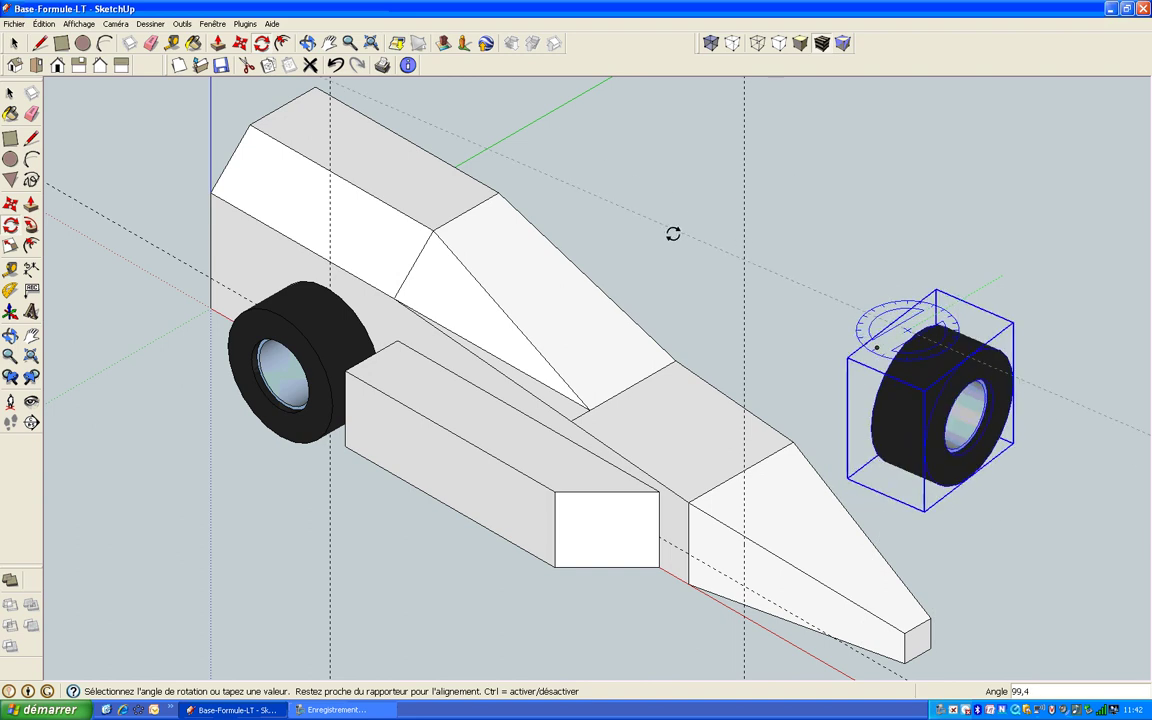
{"action": "left_click", "coordinate": [757, 427]}
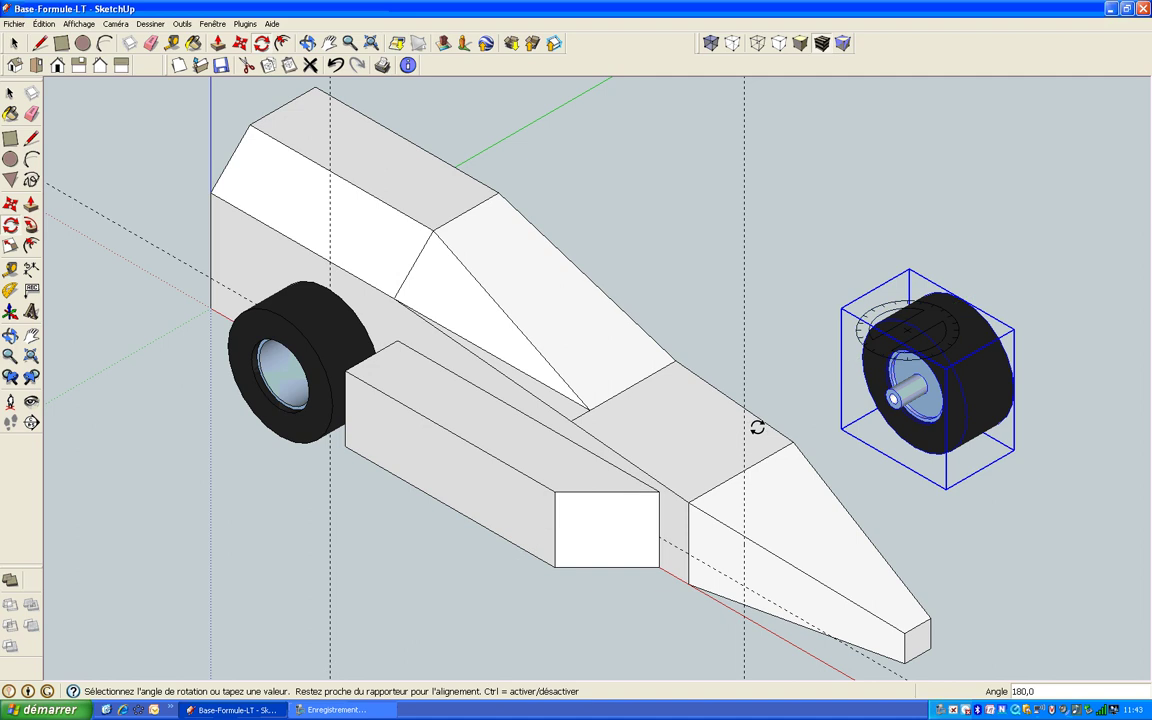